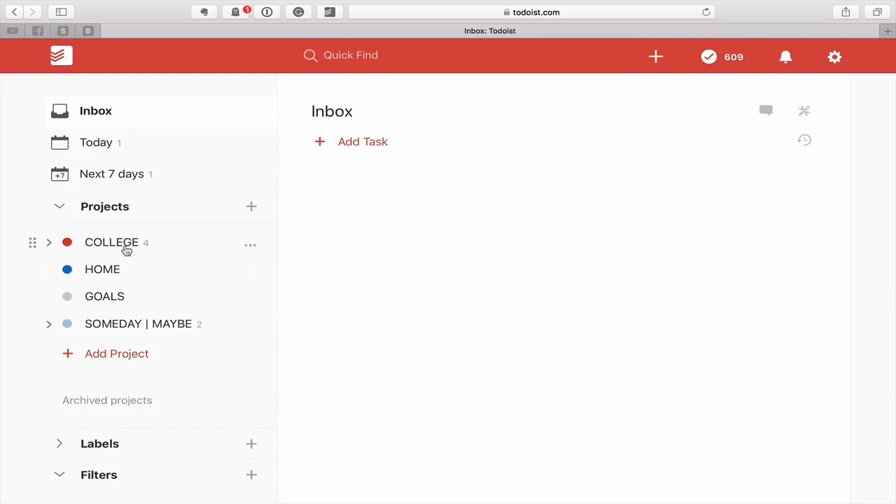
Step: Open the Law & Legal Skills subproject under COLLEGE and view all tasks labelled read/review
{"action": "left_click", "coordinate": [49, 243]}
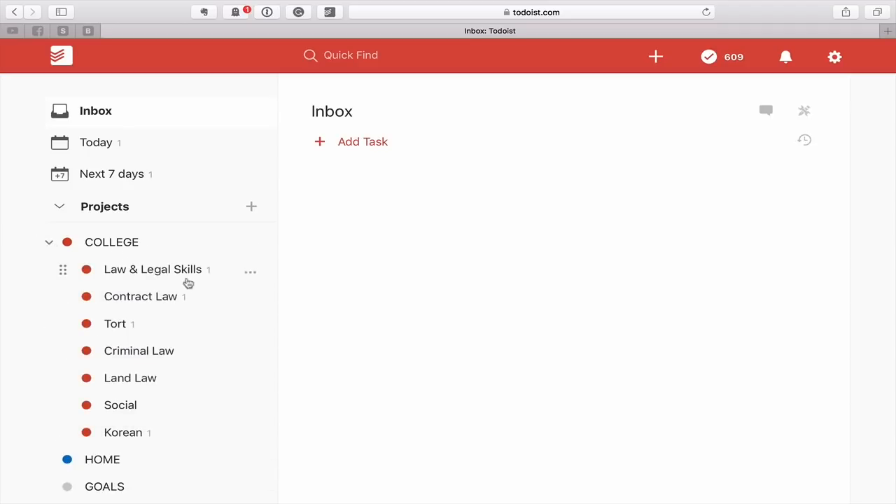
{"action": "scroll", "coordinate": [226, 294], "scroll_direction": "down", "scroll_amount": 1}
{"action": "scroll", "coordinate": [226, 294], "scroll_direction": "up", "scroll_amount": 1}
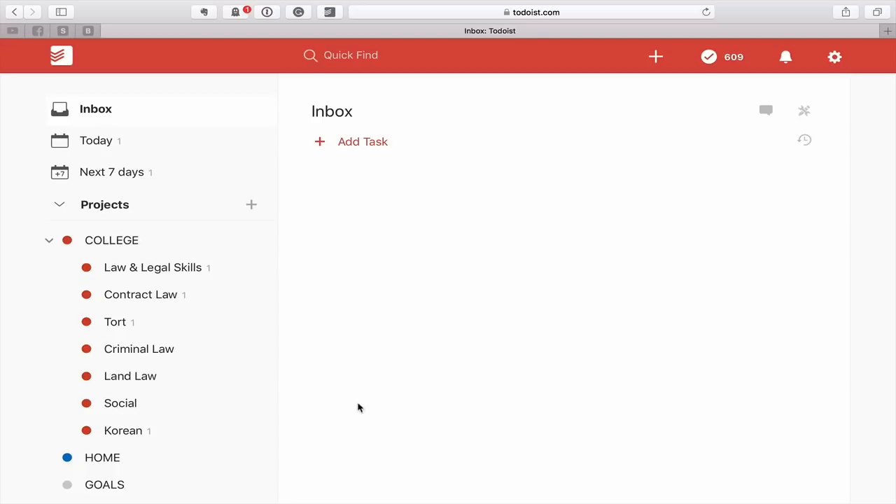
{"action": "left_click", "coordinate": [132, 270]}
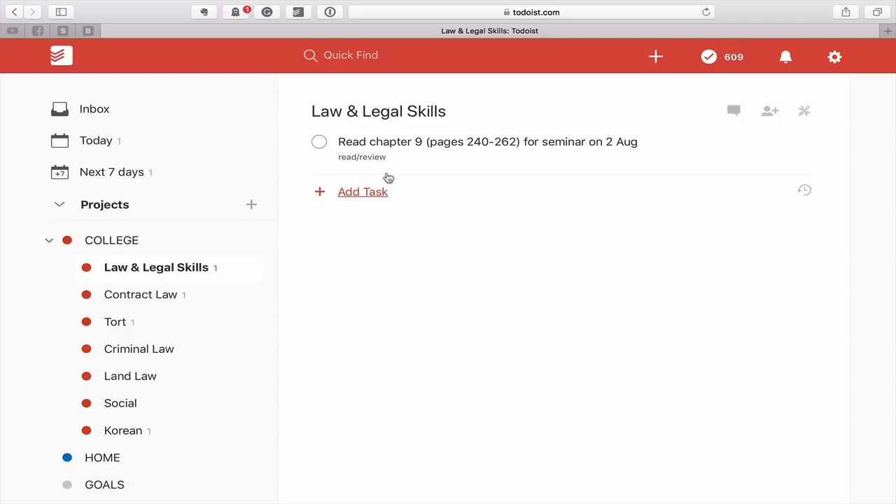
{"action": "left_click", "coordinate": [367, 157]}
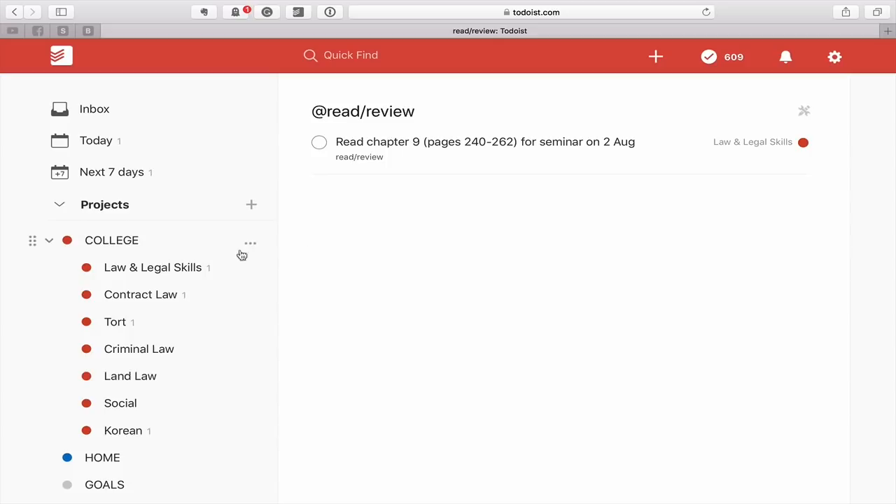
Step: Schedule the chapter 9 reading task in Law & Legal Skills for 29 July with priority 2
{"action": "left_click", "coordinate": [186, 267]}
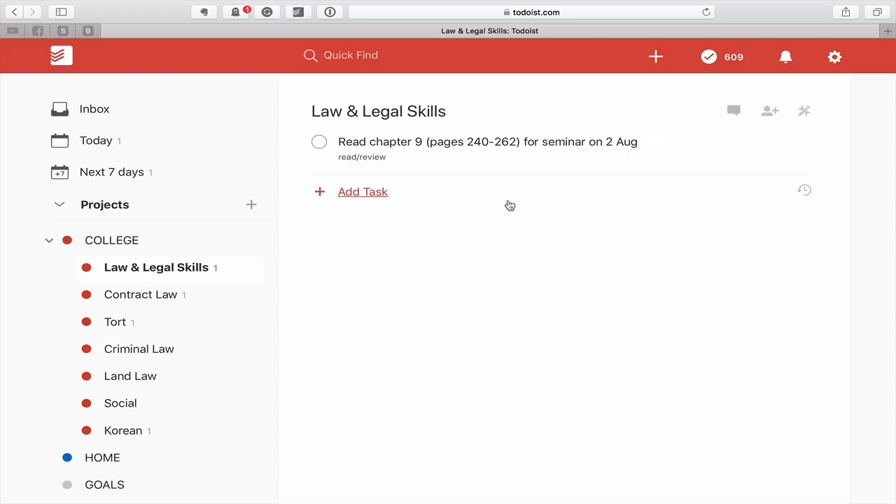
{"action": "left_click", "coordinate": [745, 144]}
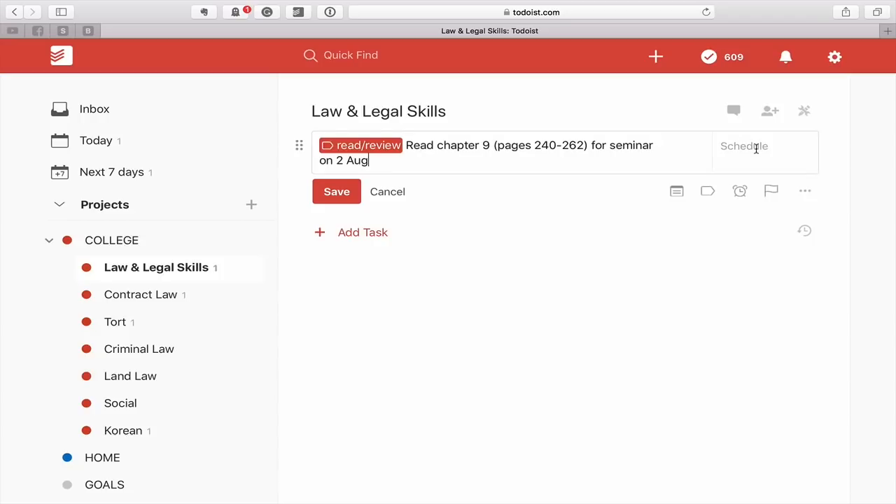
{"action": "left_click", "coordinate": [756, 149]}
{"action": "type", "text": "29 "}
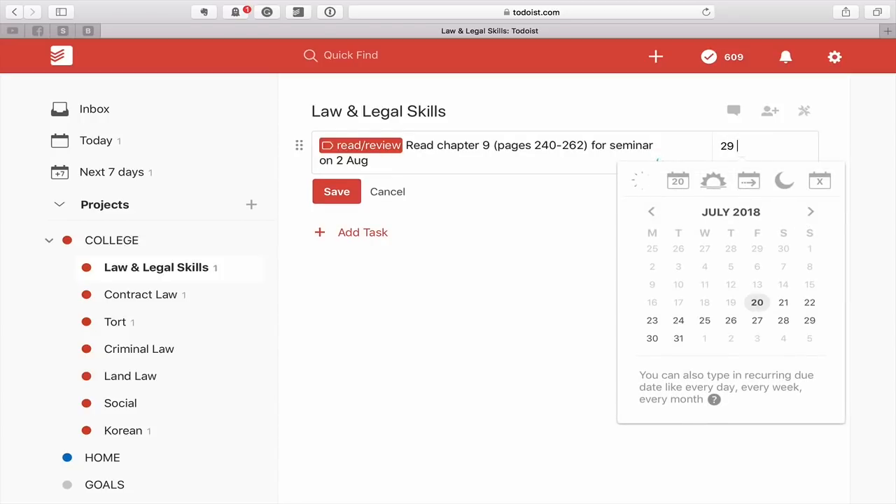
{"action": "type", "text": "July"}
{"action": "left_click", "coordinate": [479, 159]}
{"action": "type", "text": "p2"}
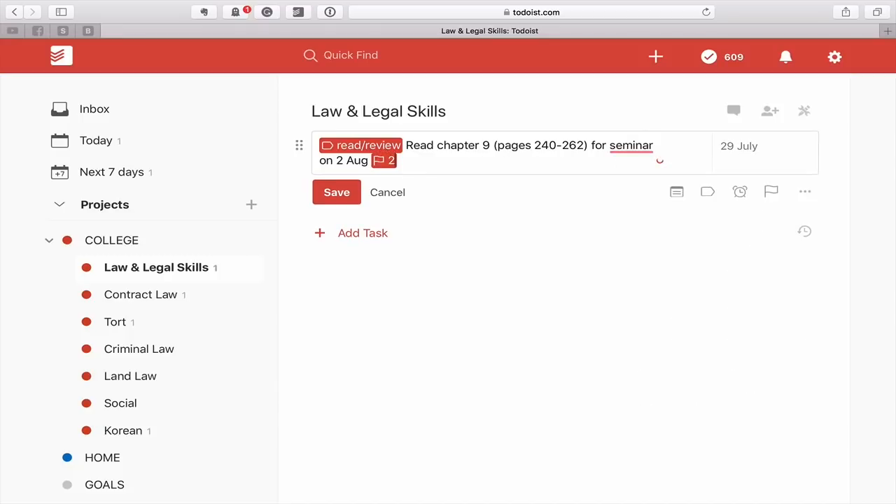
{"action": "left_click", "coordinate": [332, 201]}
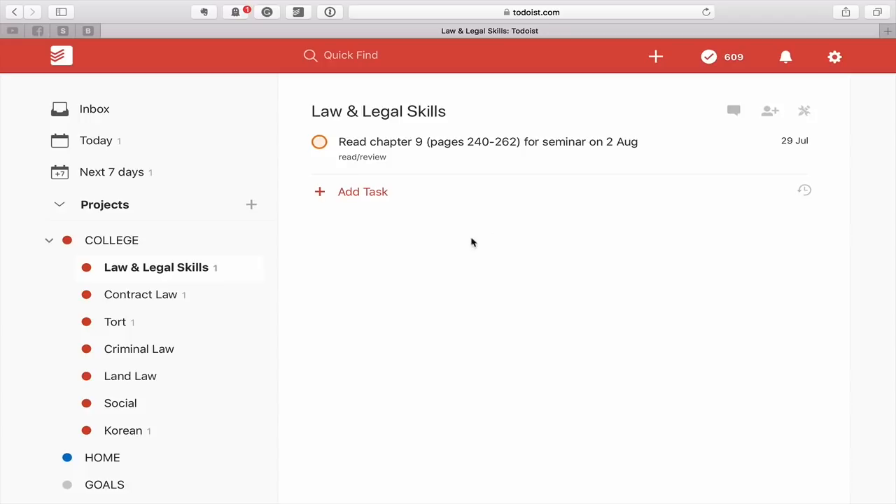
Step: View the Evernote lecture notes linked from the Contract Law review task, then return to Todoist
{"action": "left_click", "coordinate": [143, 299]}
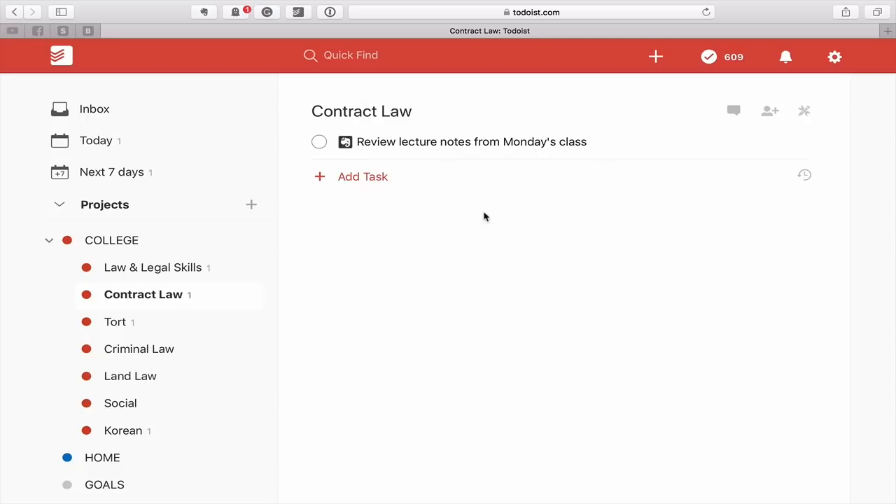
{"action": "left_click", "coordinate": [453, 144]}
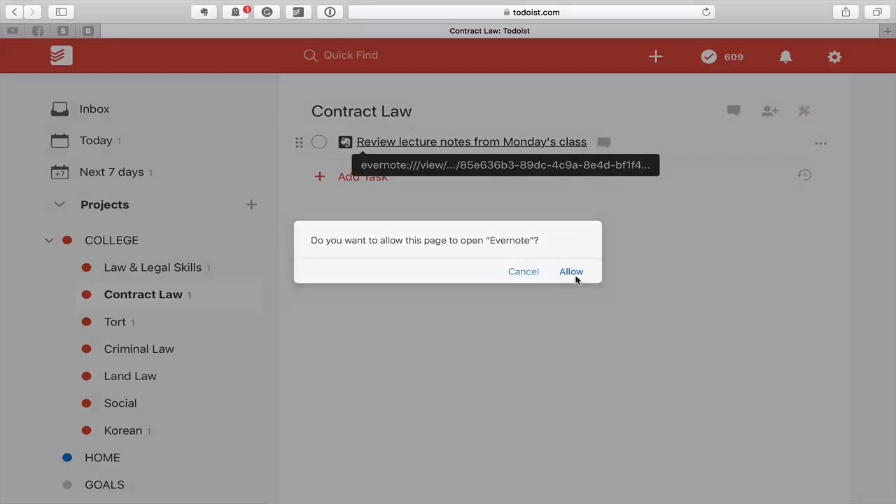
{"action": "left_click", "coordinate": [572, 274]}
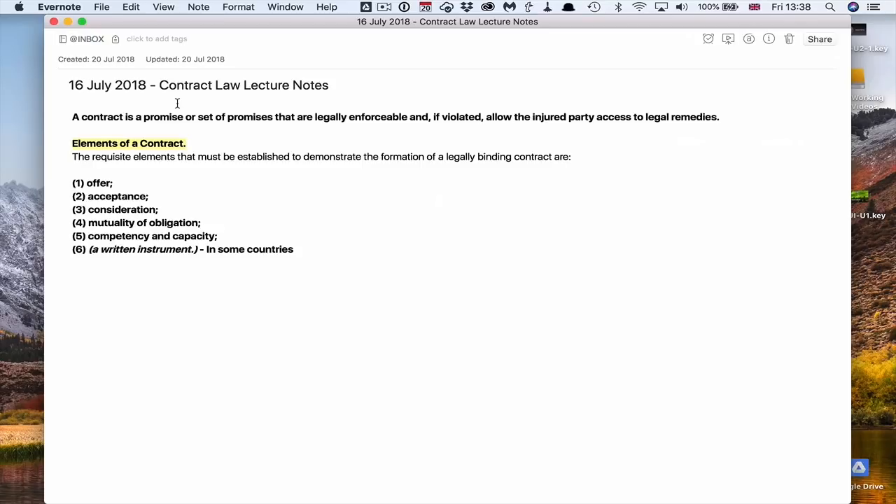
{"action": "key", "text": "ctrl+Right"}
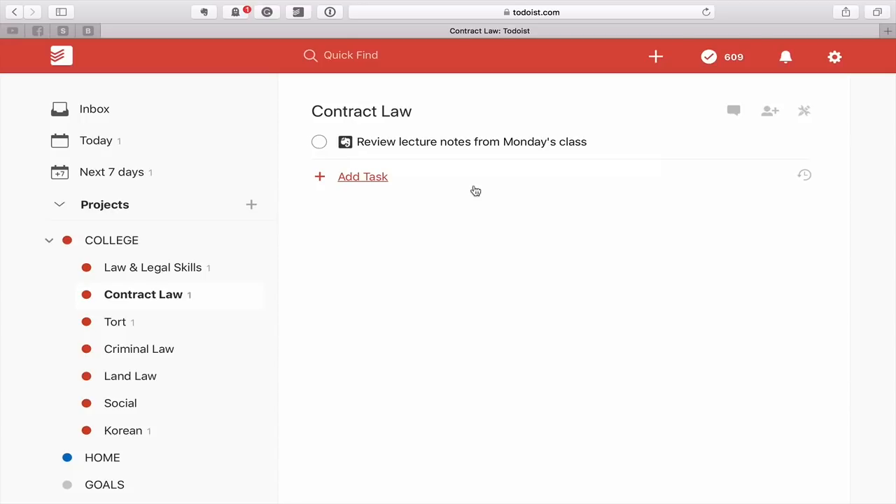
{"action": "key", "text": "ctrl+Left"}
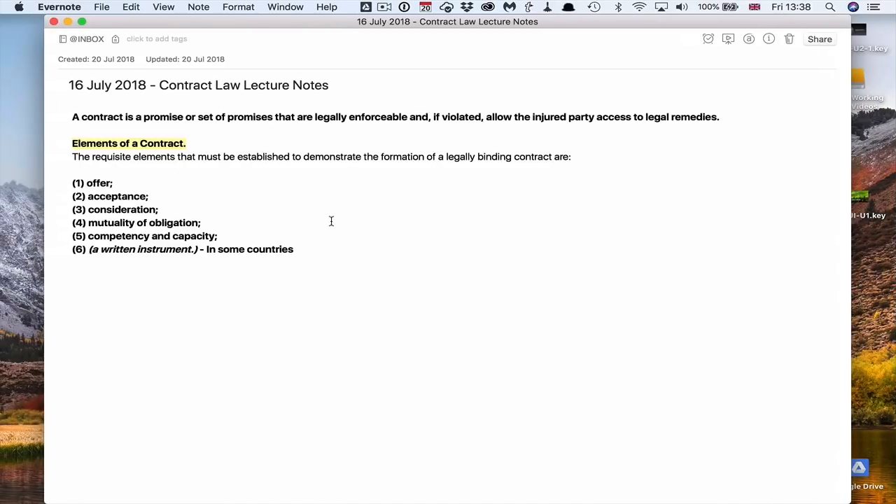
{"action": "key", "text": "ctrl+Right"}
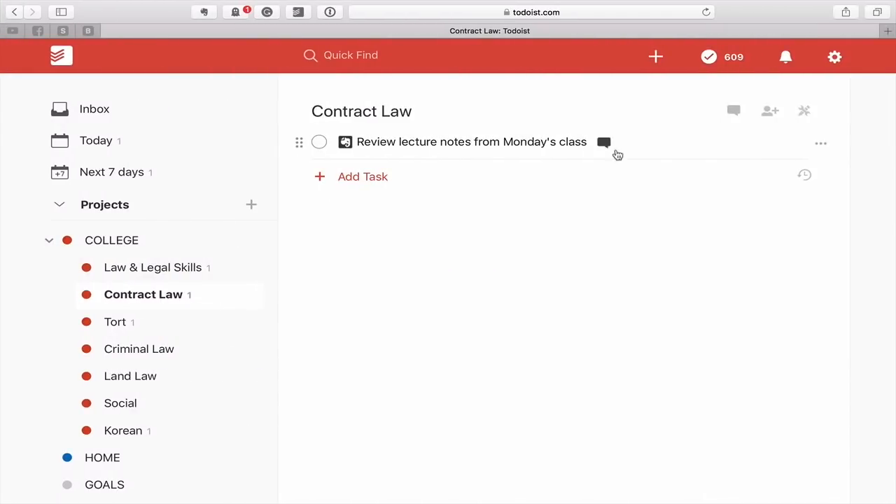
Step: Add the read/review label and priority 3 to the task "Review lecture notes from Monday's class"
{"action": "left_click", "coordinate": [630, 144]}
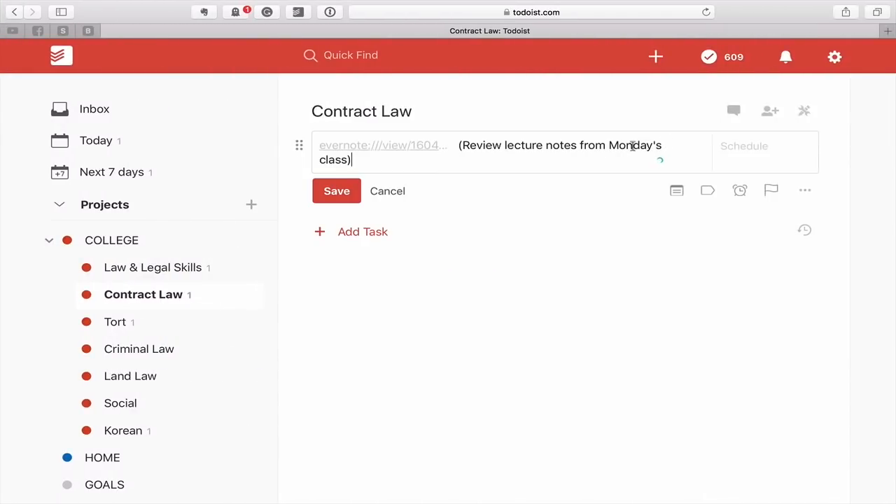
{"action": "type", "text": "@"}
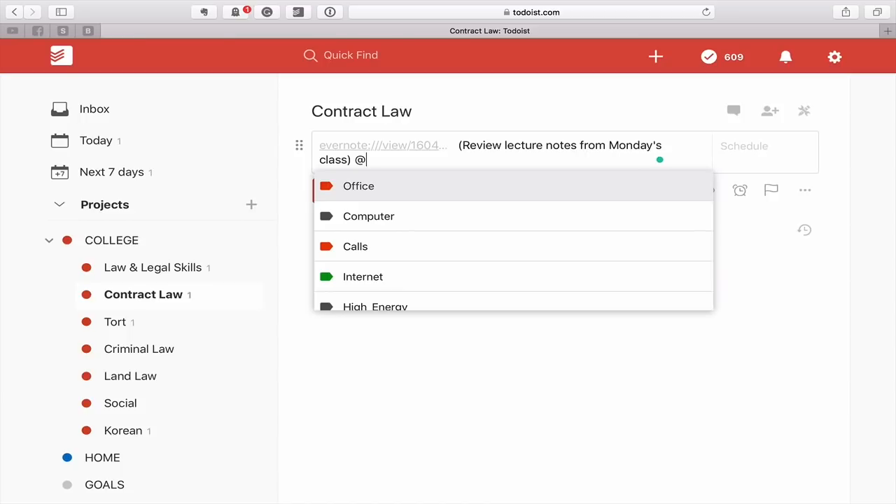
{"action": "type", "text": "re"}
{"action": "key", "text": "Return"}
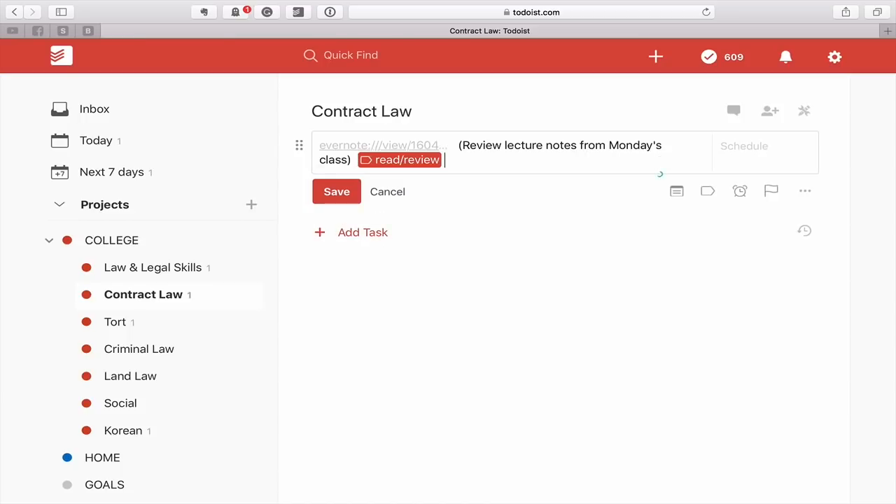
{"action": "type", "text": "p3"}
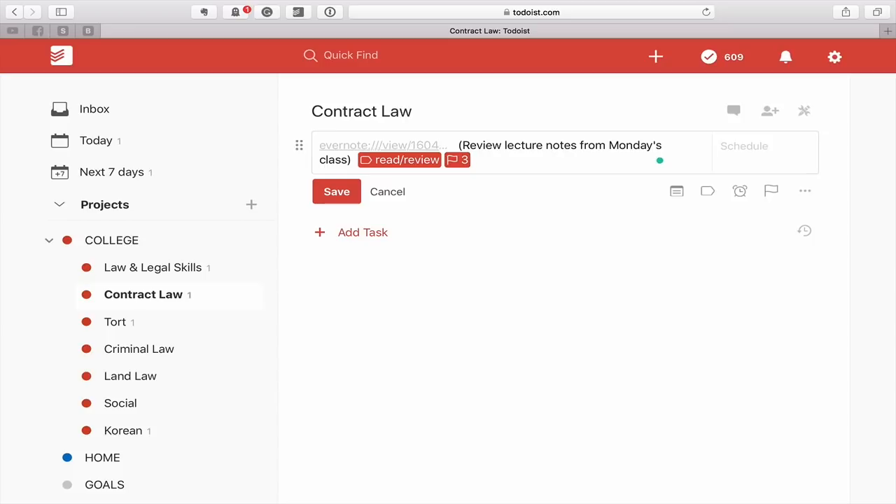
Step: Schedule the Contract Law lecture notes task for Sunday and save it
{"action": "key", "text": "Tab"}
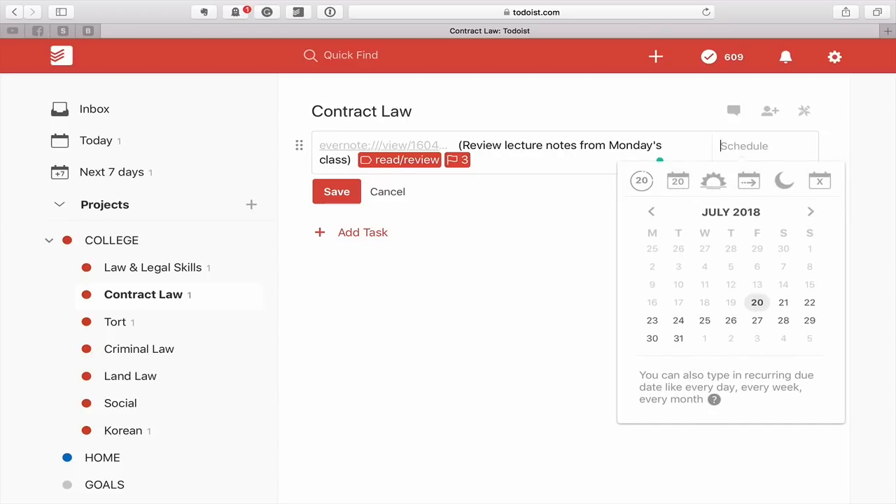
{"action": "type", "text": "Sa"}
{"action": "key", "text": "BackSpace"}
{"action": "key", "text": "BackSpace"}
{"action": "type", "text": "Sun"}
{"action": "key", "text": "Return"}
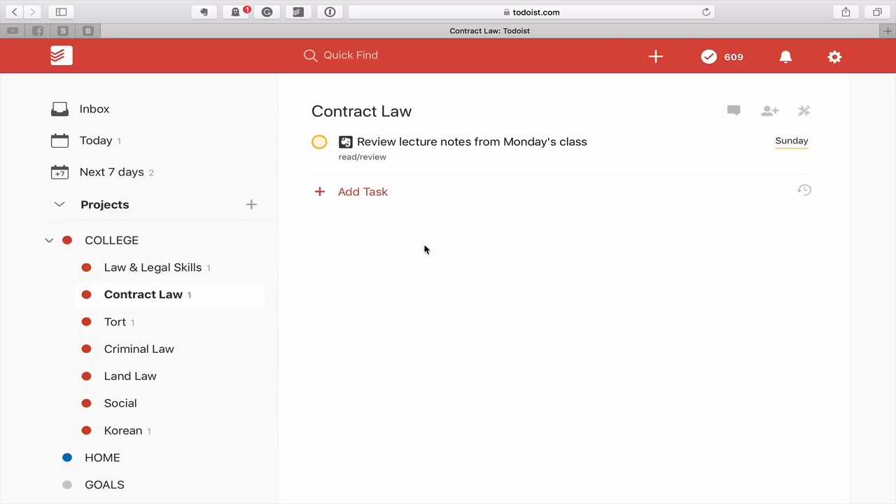
Step: Check the due date of the Tort assignment outline task and view the whole COLLEGE project
{"action": "left_click", "coordinate": [118, 324]}
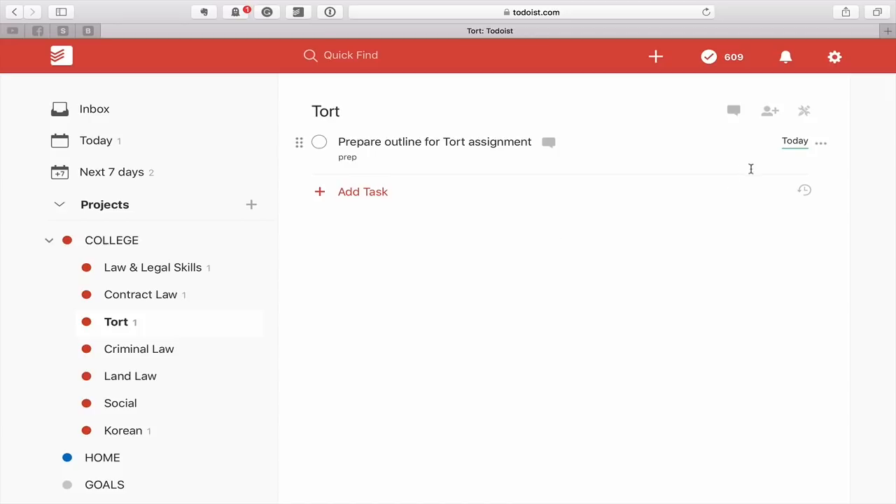
{"action": "mouse_move", "coordinate": [801, 147]}
{"action": "left_click", "coordinate": [133, 241]}
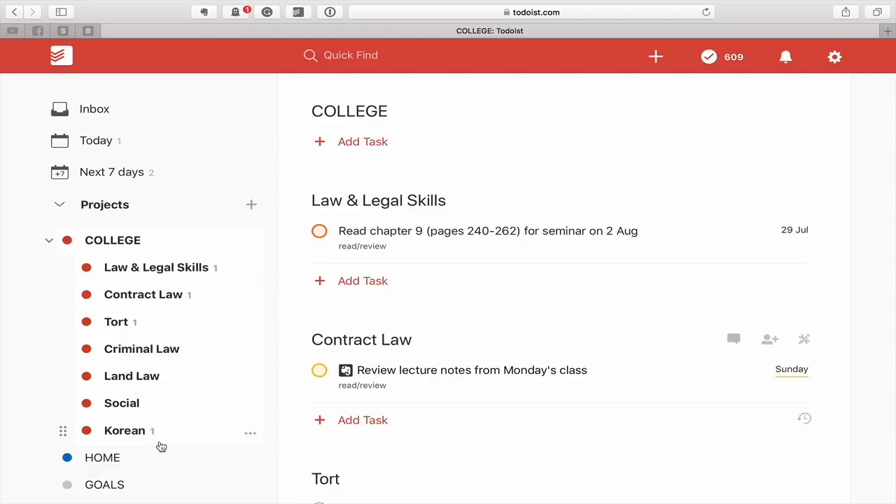
Step: Open the Evernote note linked from the "Review vocabulary list" task in the Korean subproject
{"action": "left_click", "coordinate": [133, 433]}
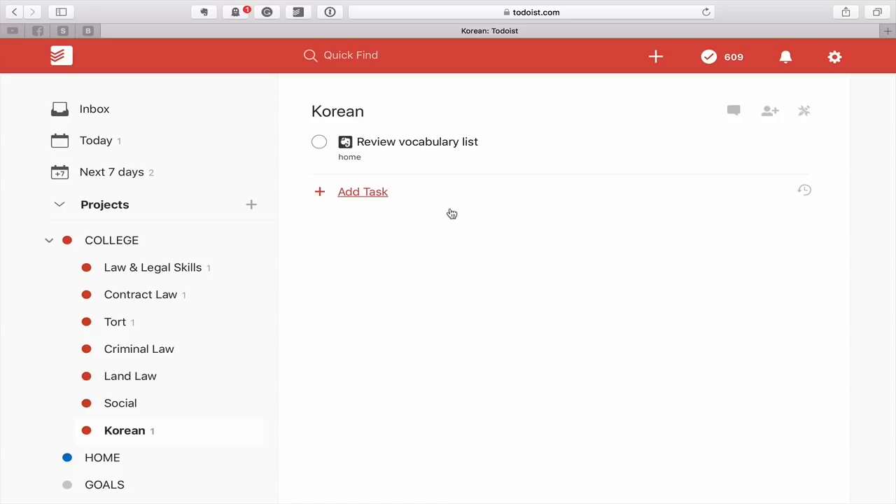
{"action": "left_click", "coordinate": [422, 145]}
{"action": "left_click", "coordinate": [580, 275]}
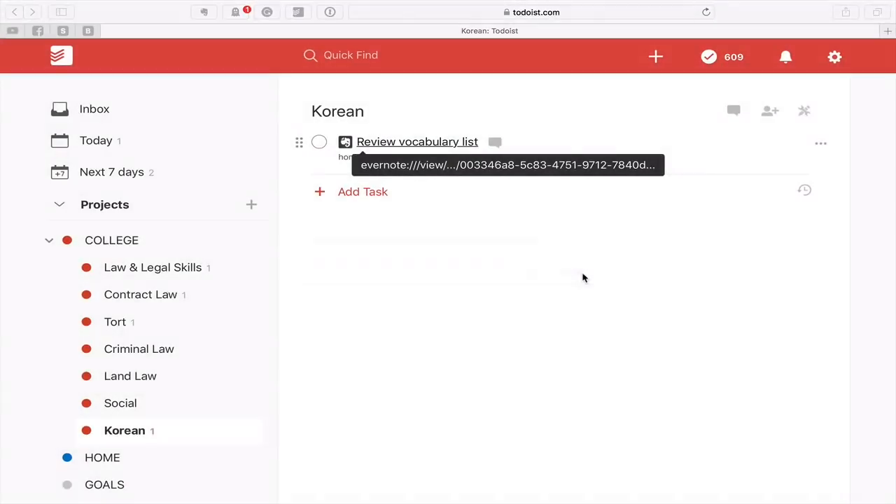
Step: Read through the New Words and Phrases note at a larger text size and select the phrase 주말 잘 보내세요
{"action": "scroll", "coordinate": [285, 271], "scroll_direction": "down", "scroll_amount": 5}
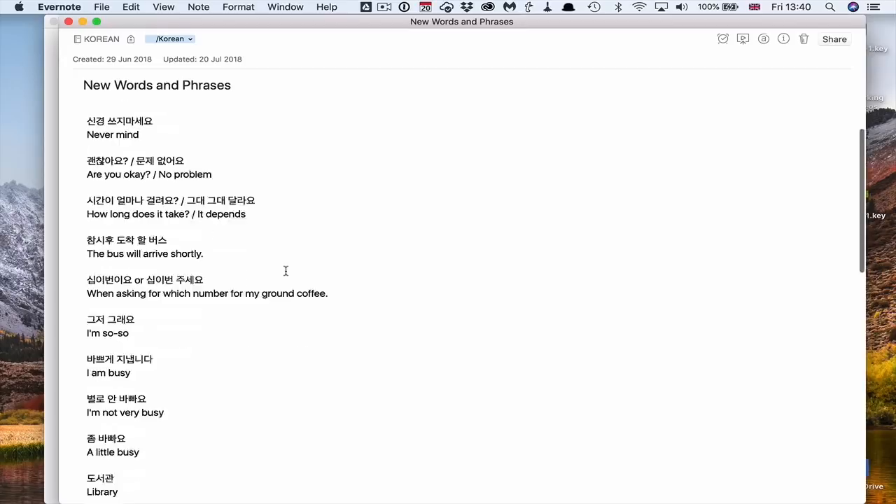
{"action": "scroll", "coordinate": [286, 271], "scroll_direction": "down", "scroll_amount": 10}
{"action": "key", "text": "super+plus"}
{"action": "key", "text": "super+plus"}
{"action": "scroll", "coordinate": [182, 266], "scroll_direction": "down", "scroll_amount": 8}
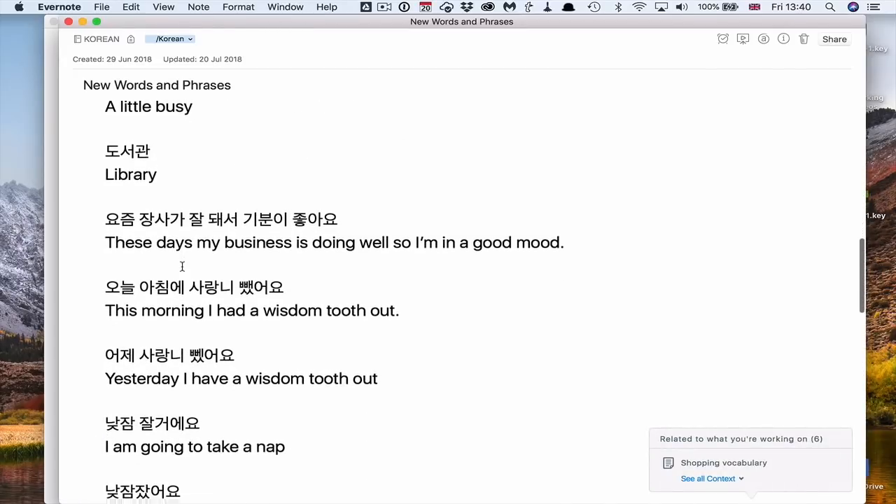
{"action": "scroll", "coordinate": [182, 266], "scroll_direction": "down", "scroll_amount": 12}
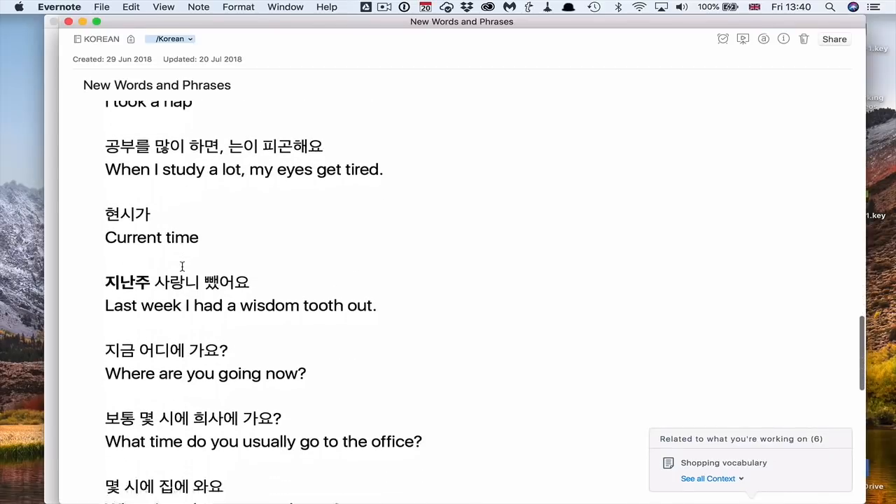
{"action": "scroll", "coordinate": [182, 266], "scroll_direction": "down", "scroll_amount": 8}
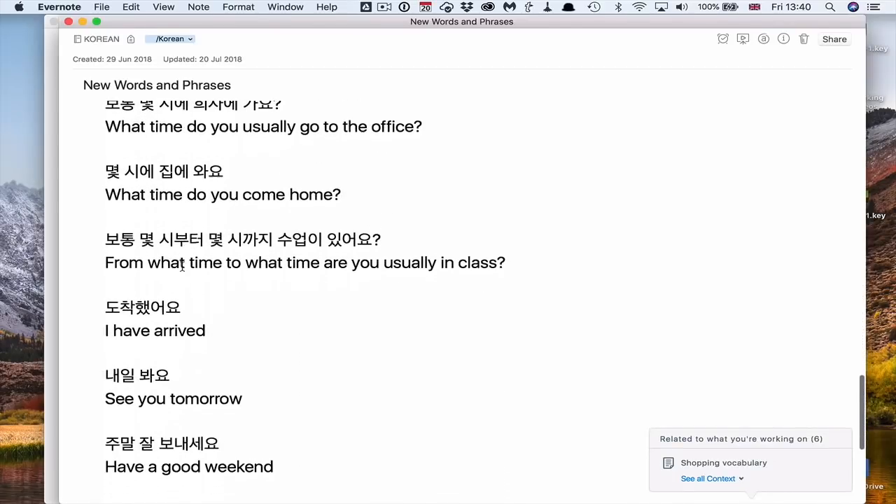
{"action": "scroll", "coordinate": [182, 266], "scroll_direction": "down", "scroll_amount": 5}
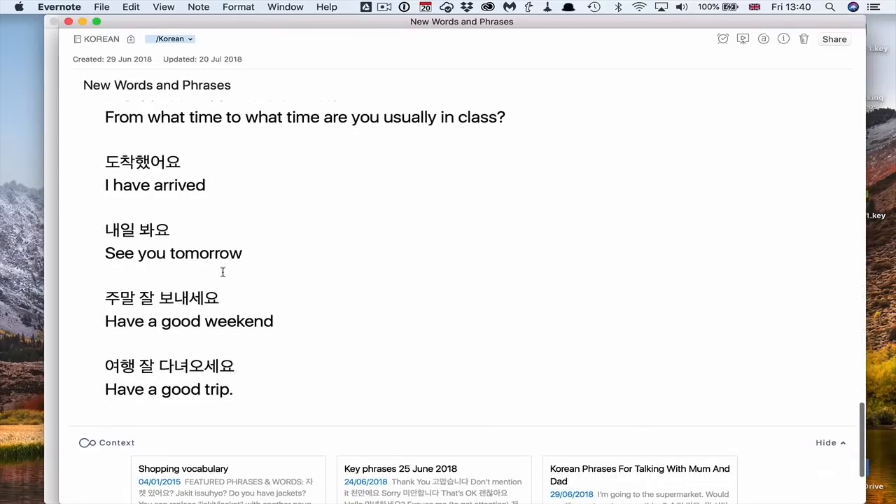
{"action": "left_click", "coordinate": [106, 299]}
{"action": "left_click_drag", "start_coordinate": [168, 300], "coordinate": [220, 302]}
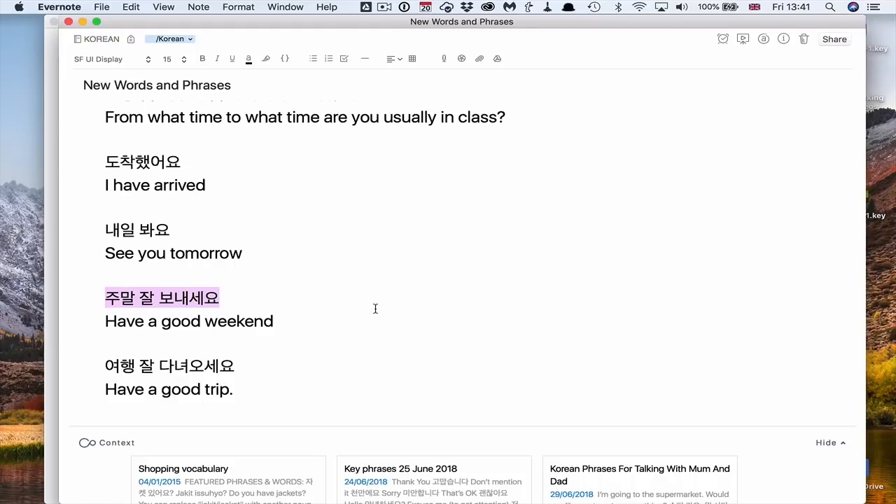
Step: Review the first phrases of the vocabulary note and switch back to the Korean project in Todoist
{"action": "key", "text": "super+minus"}
{"action": "scroll", "coordinate": [346, 282], "scroll_direction": "up", "scroll_amount": 15}
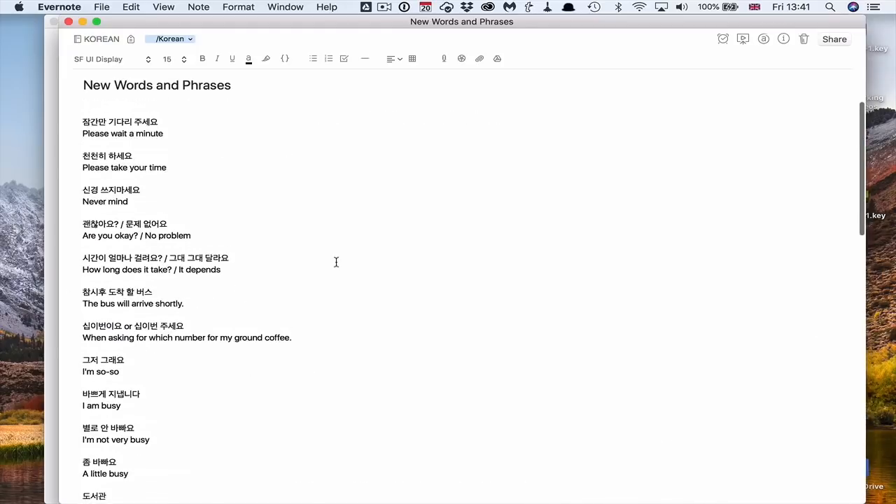
{"action": "key", "text": "super+equal"}
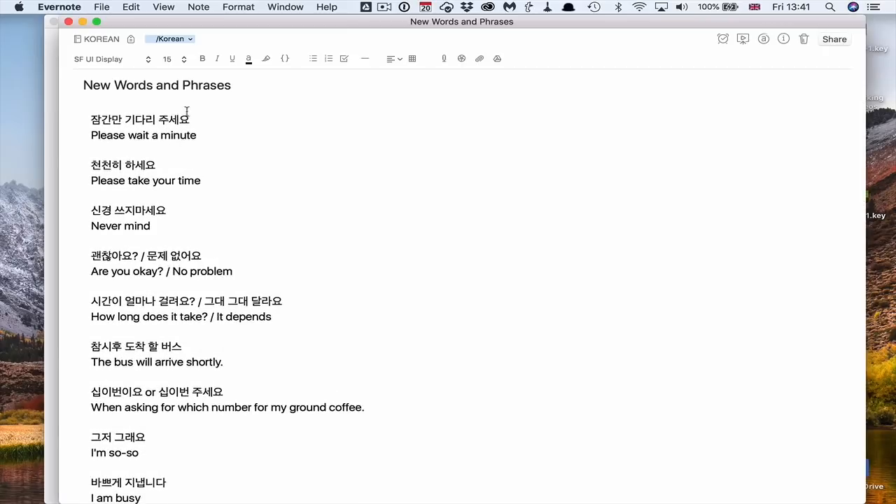
{"action": "key", "text": "ctrl+Right"}
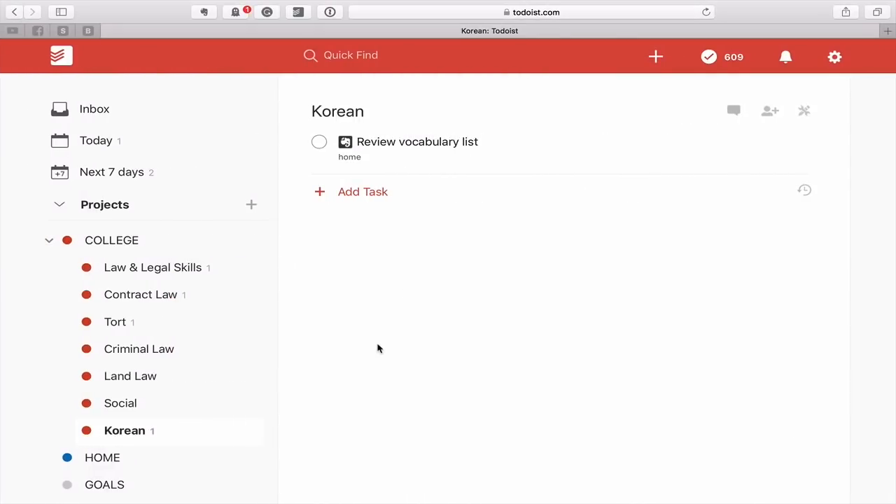